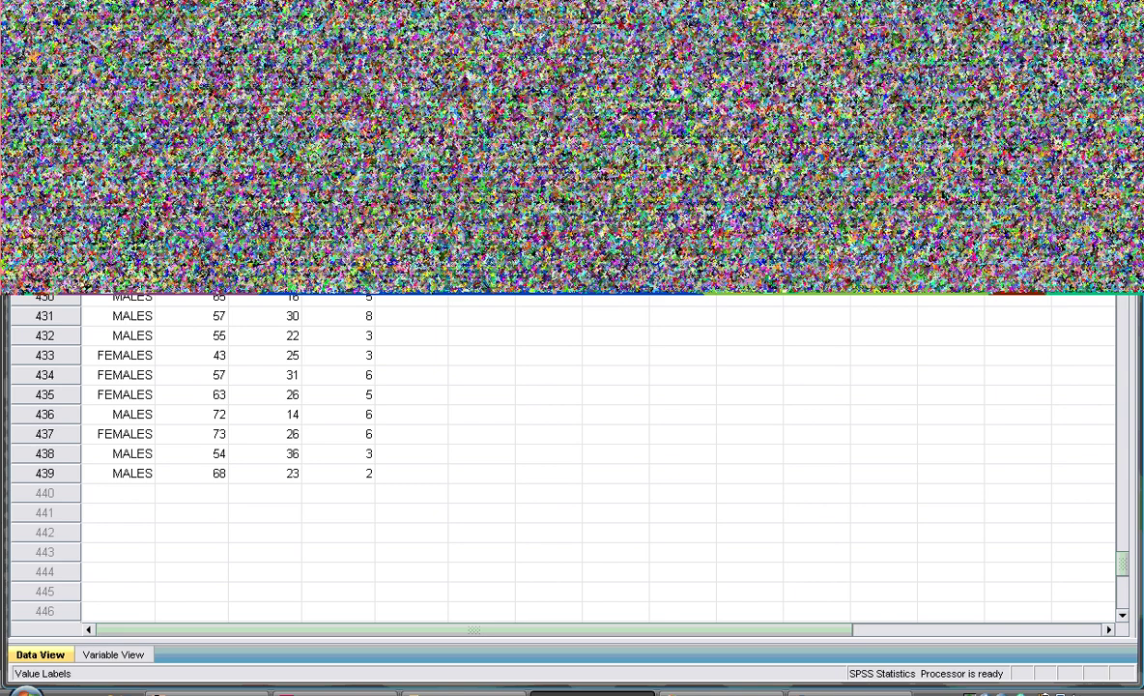
# Toggle the value labels off and on to compare the numeric gender codes with their text labels
pyautogui.click(378, 60)
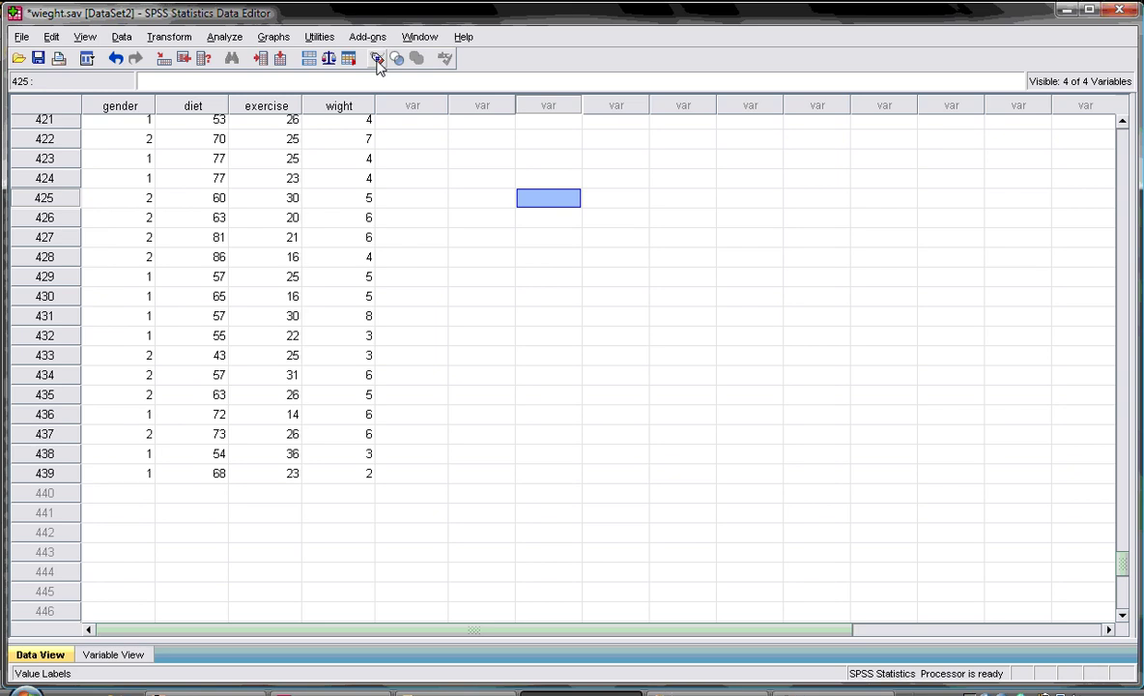
pyautogui.click(378, 60)
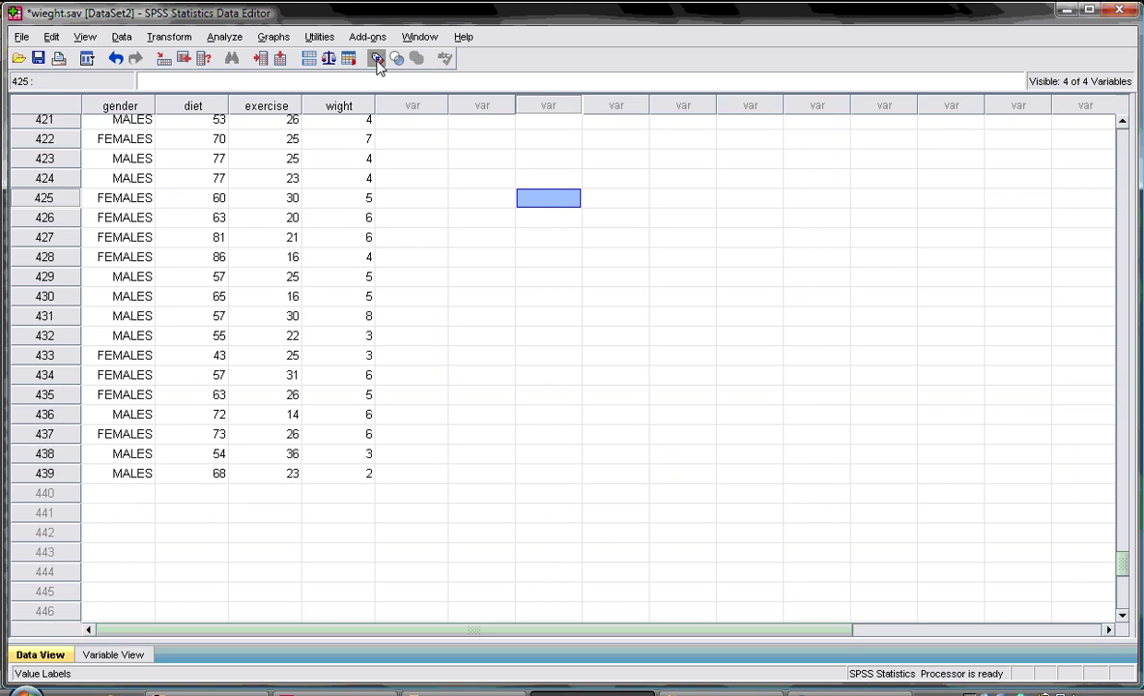
pyautogui.click(377, 60)
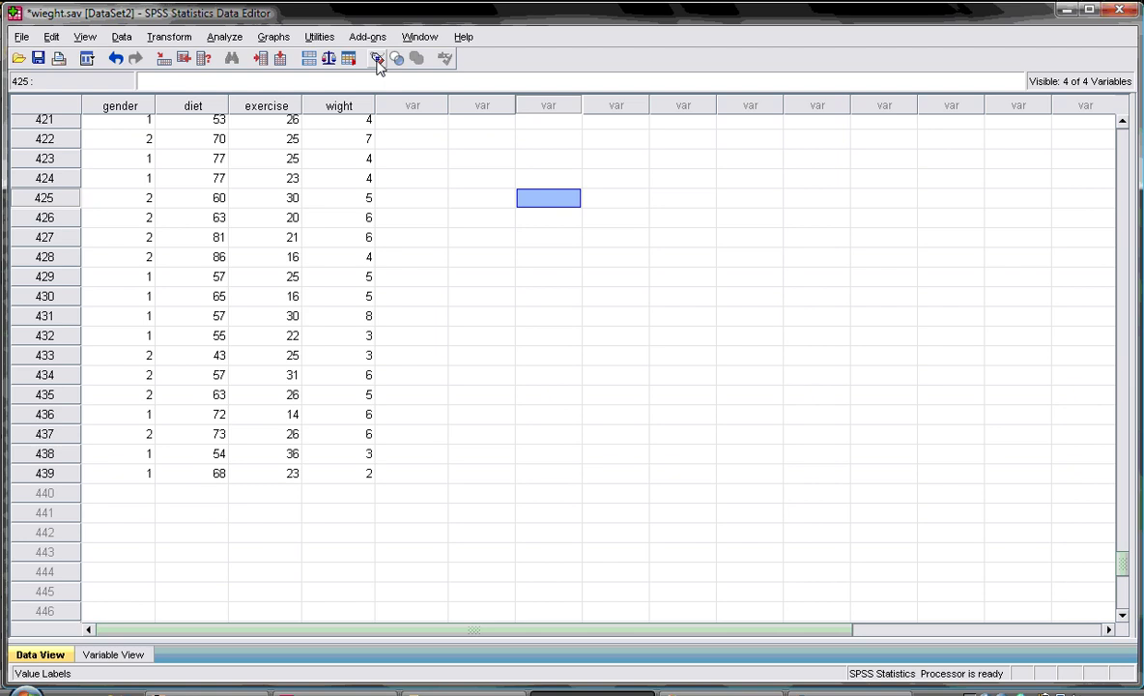
pyautogui.click(378, 60)
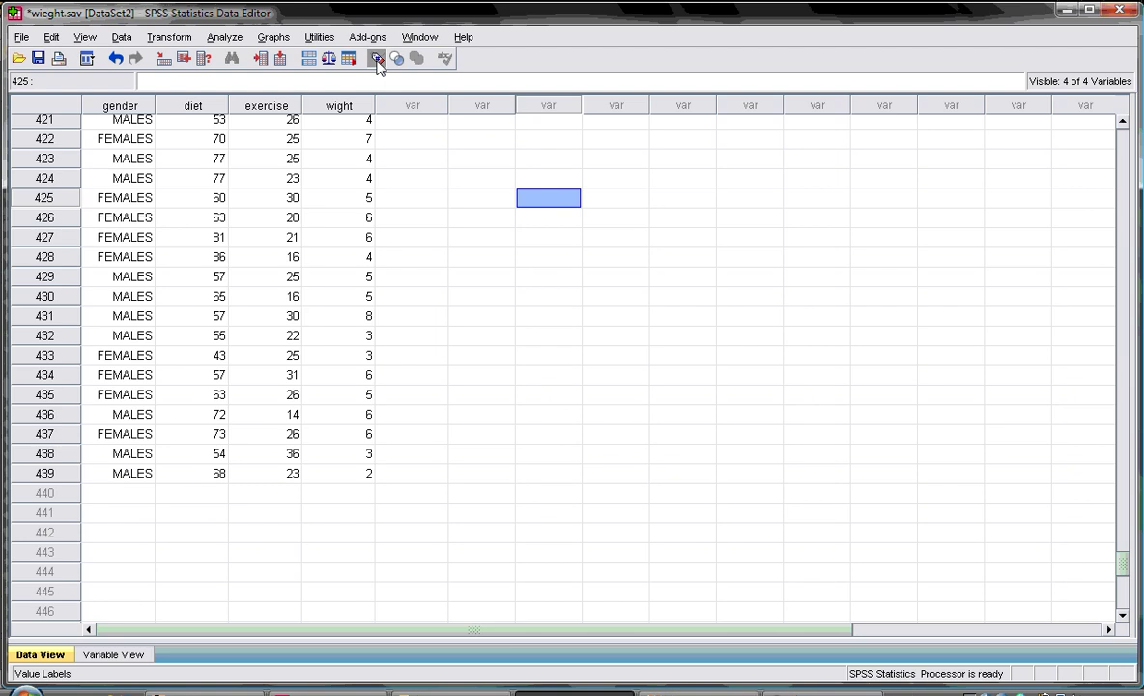
# Recode gender into the same variable, changing the old value 2 to the new value 0
pyautogui.click(170, 37)
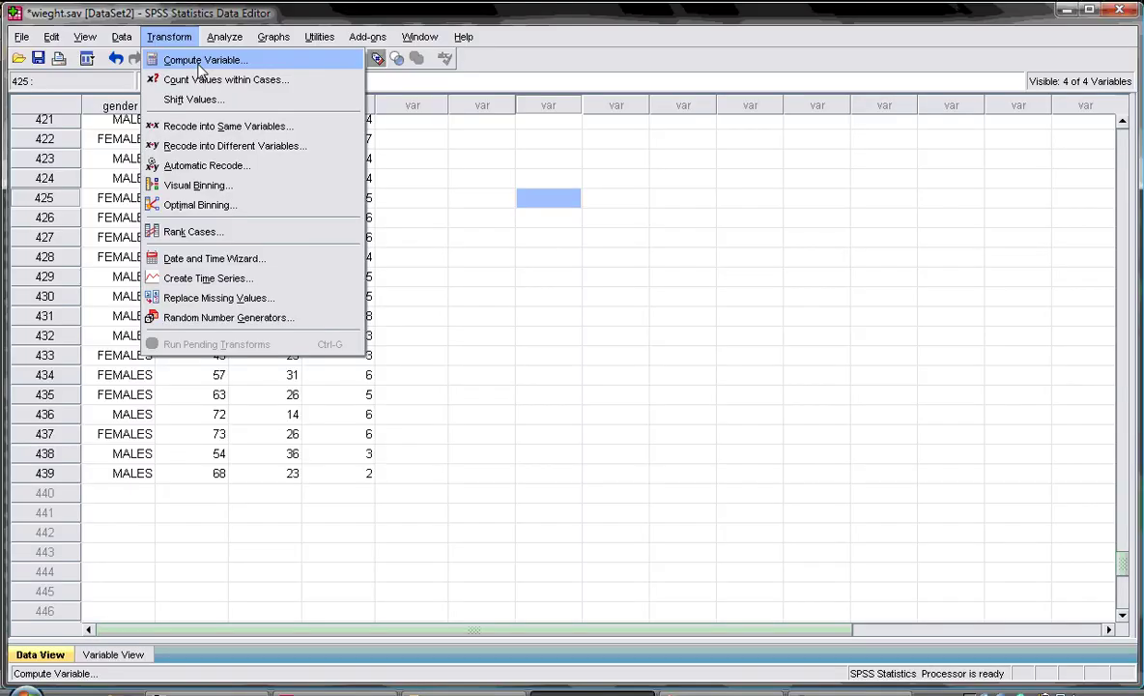
pyautogui.click(228, 130)
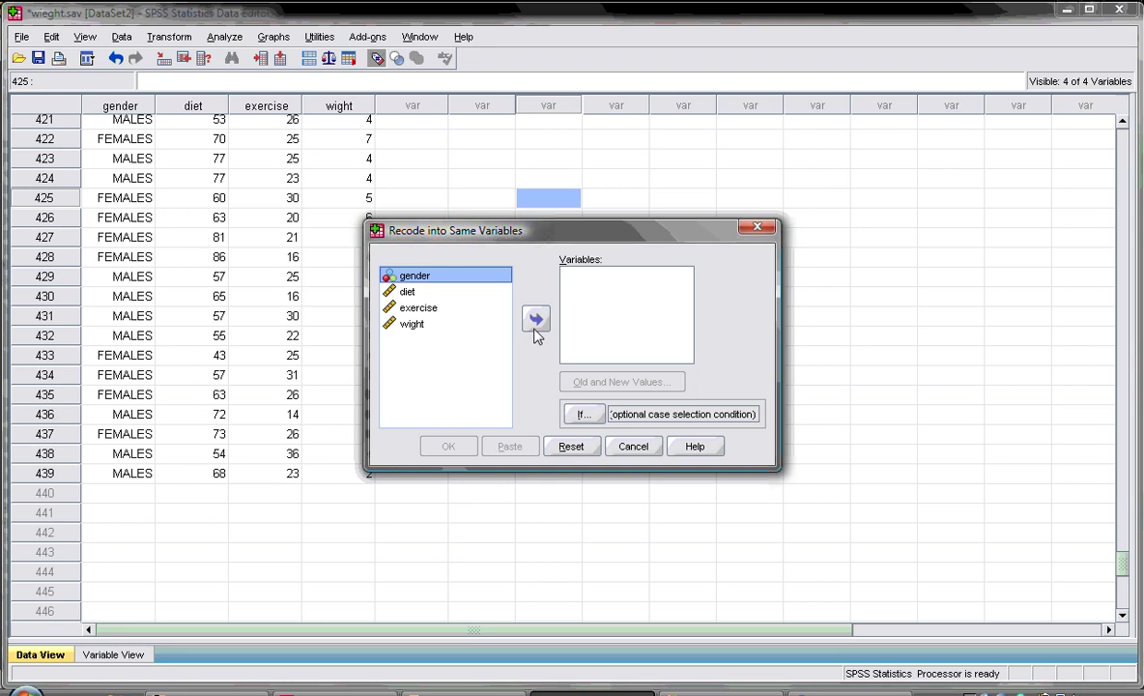
pyautogui.click(536, 322)
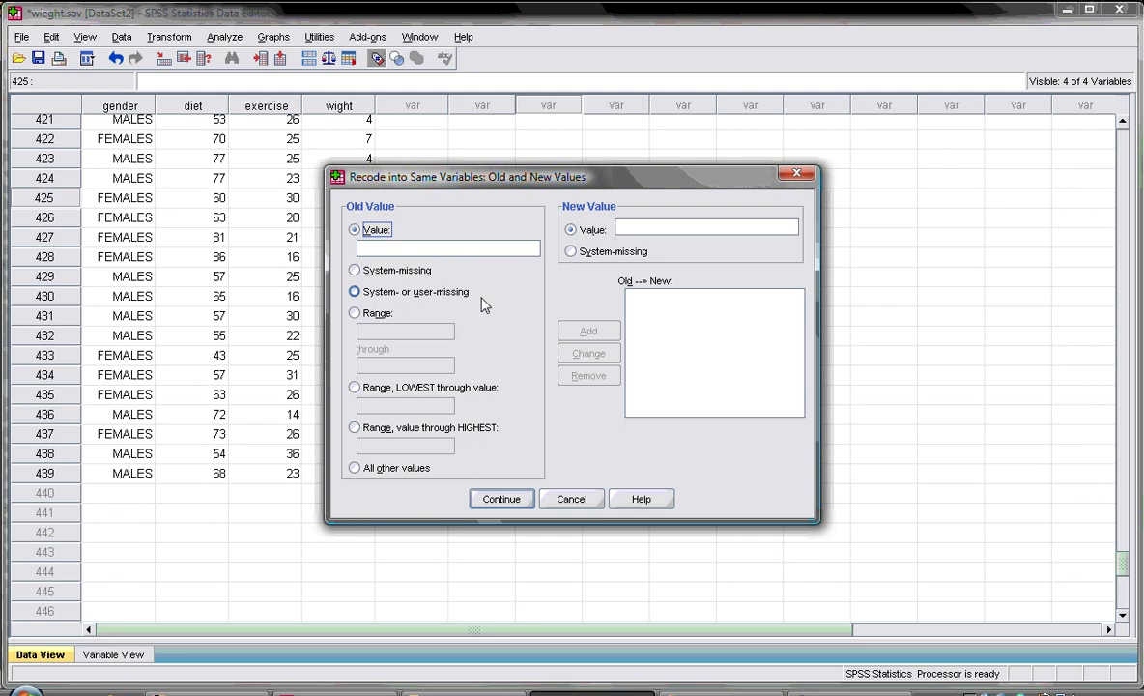
pyautogui.click(412, 248)
pyautogui.write('2')
pyautogui.click(675, 229)
pyautogui.write('0')
pyautogui.click(588, 331)
pyautogui.click(502, 499)
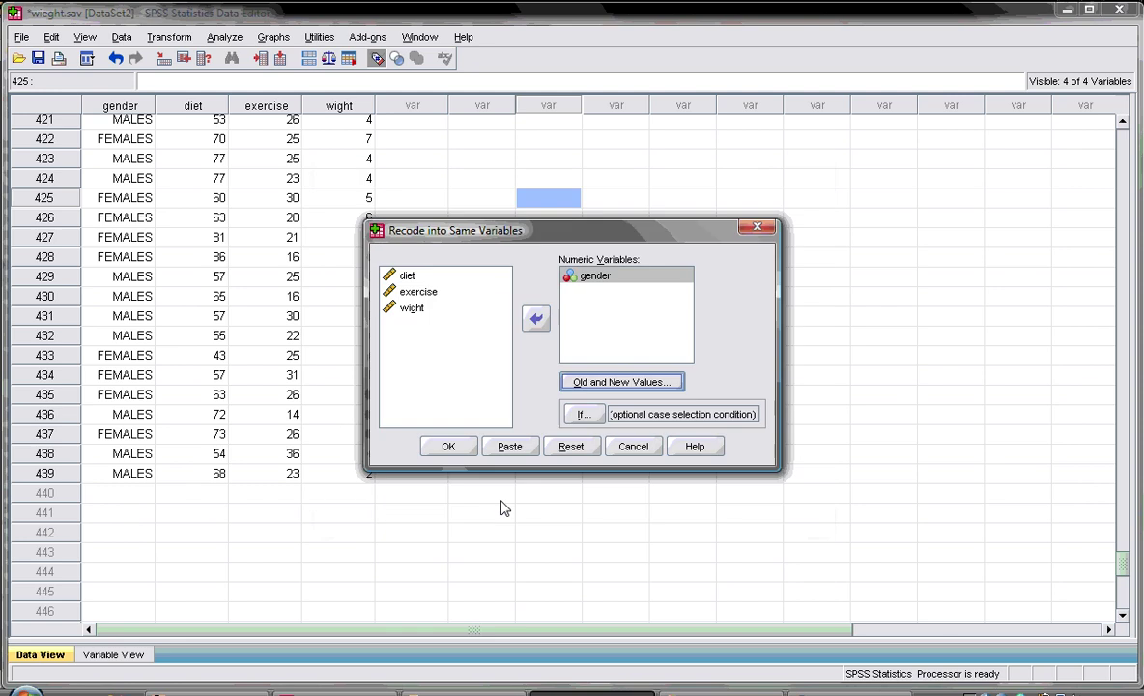
pyautogui.click(450, 451)
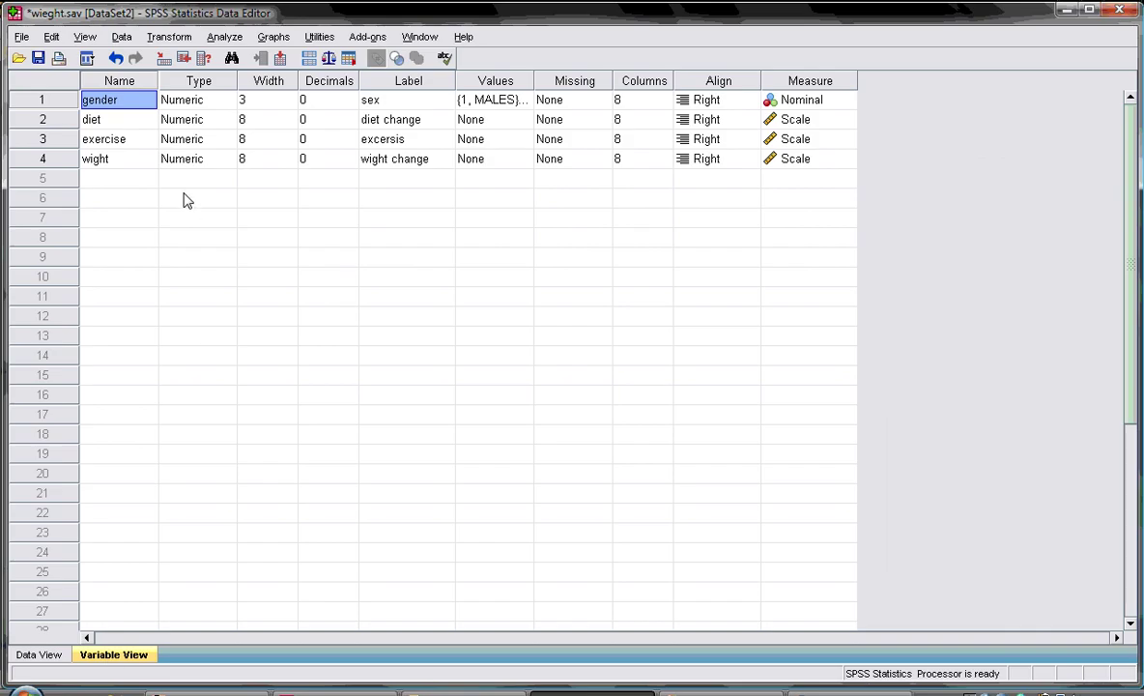
# Change the value of the FEMALES label for the gender variable to 0 and check the numeric codes in the data
pyautogui.click(517, 100)
pyautogui.click(526, 99)
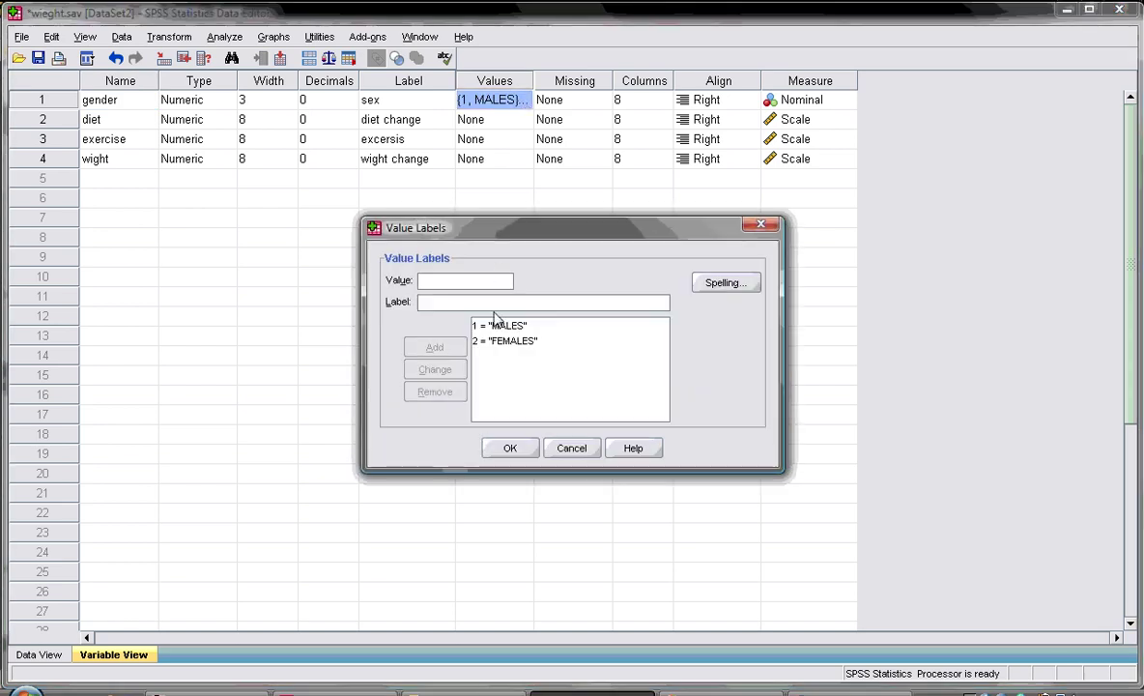
pyautogui.click(493, 341)
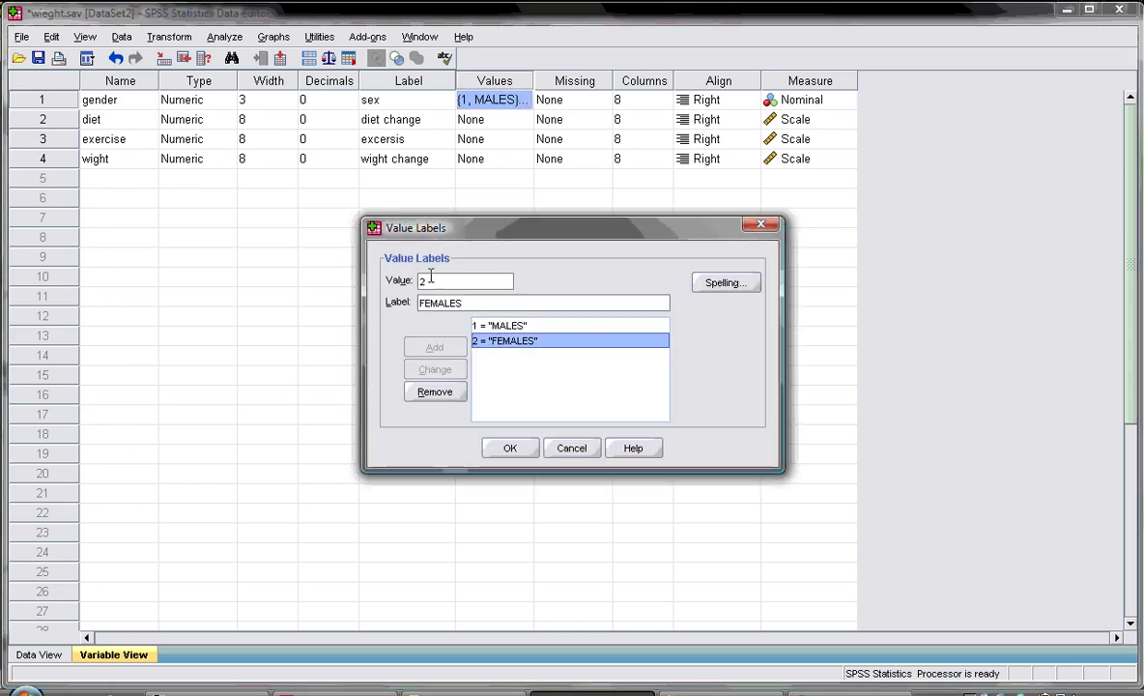
pyautogui.click(423, 281)
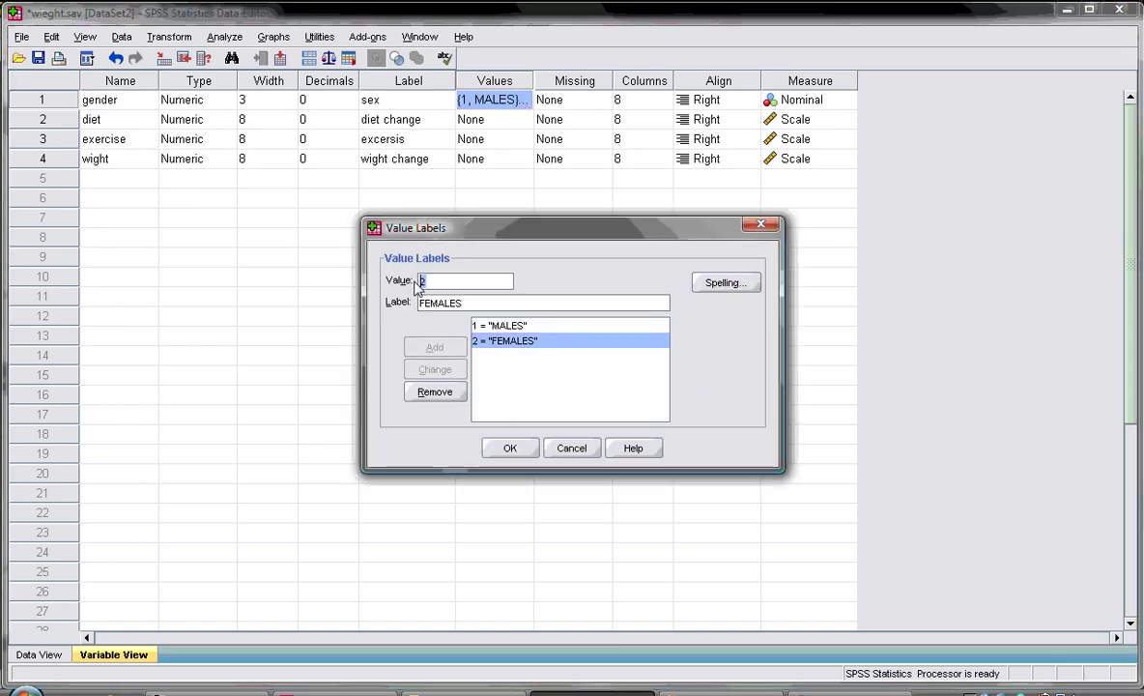
pyautogui.write('0')
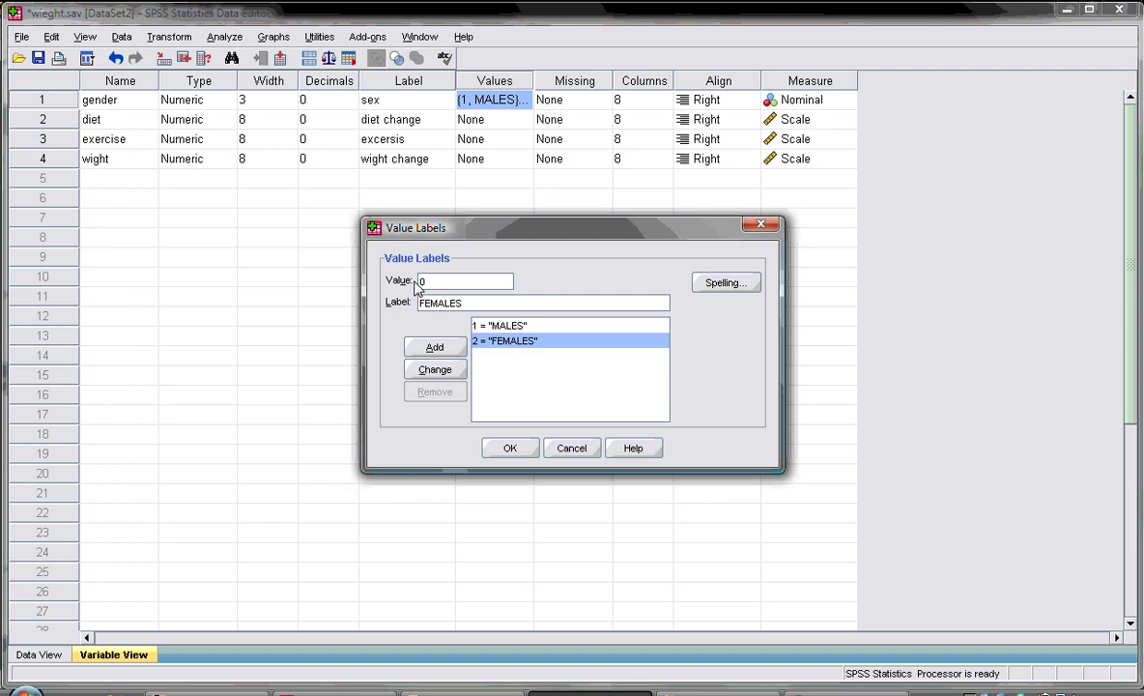
pyautogui.click(435, 370)
pyautogui.press('Return')
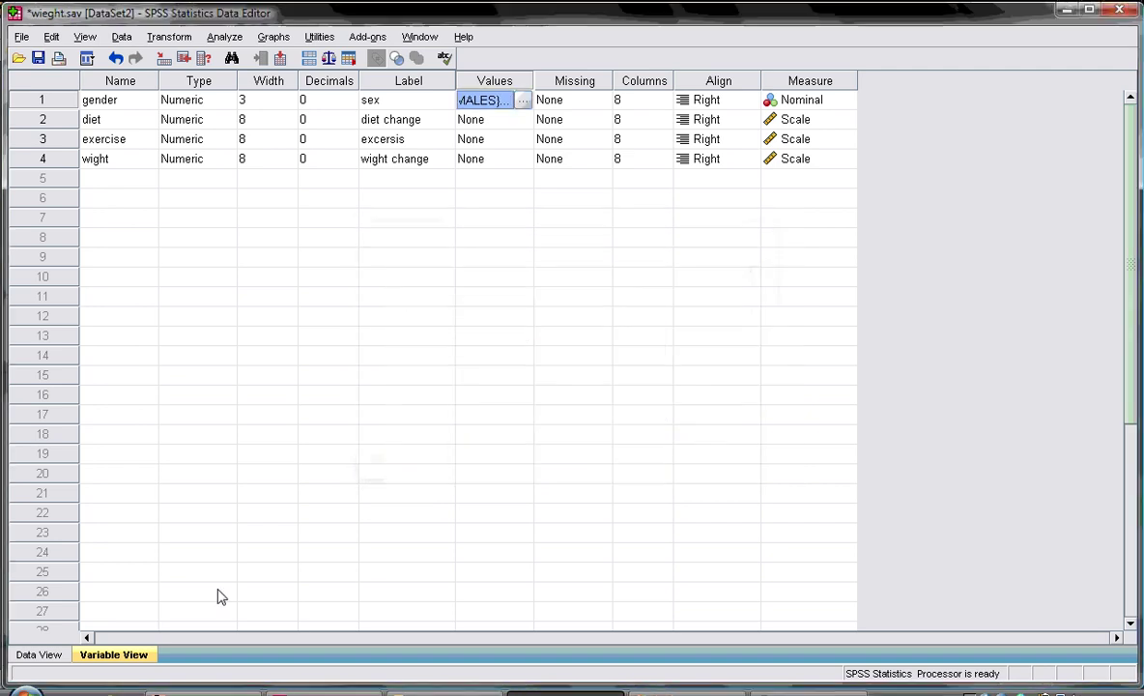
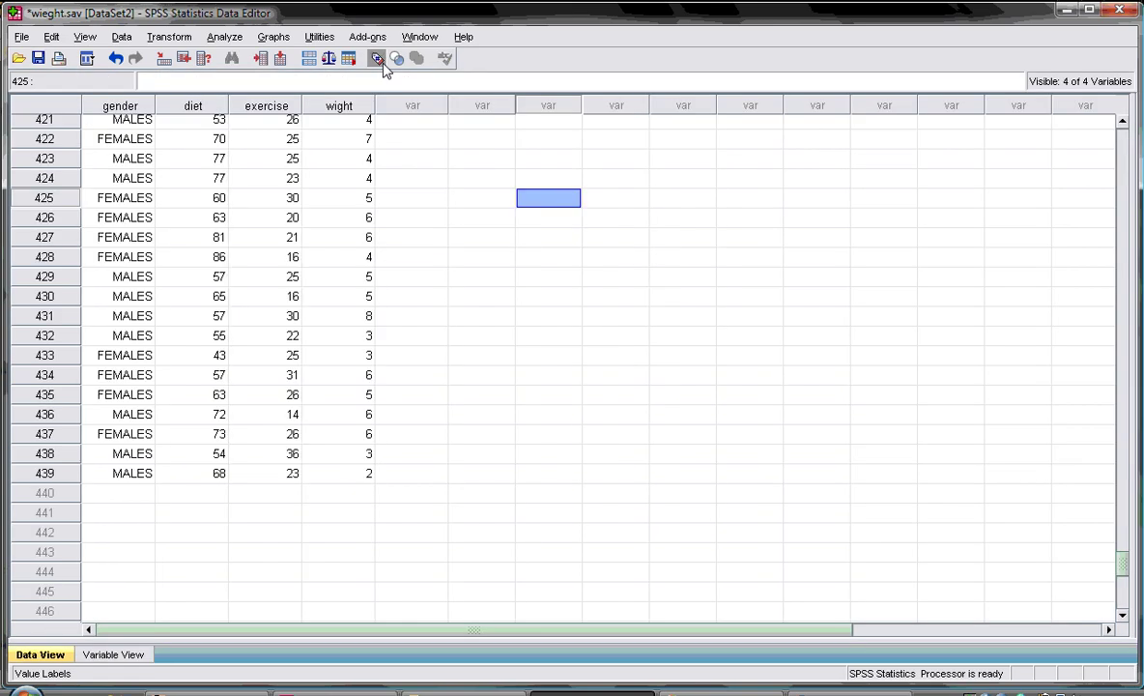
pyautogui.click(379, 60)
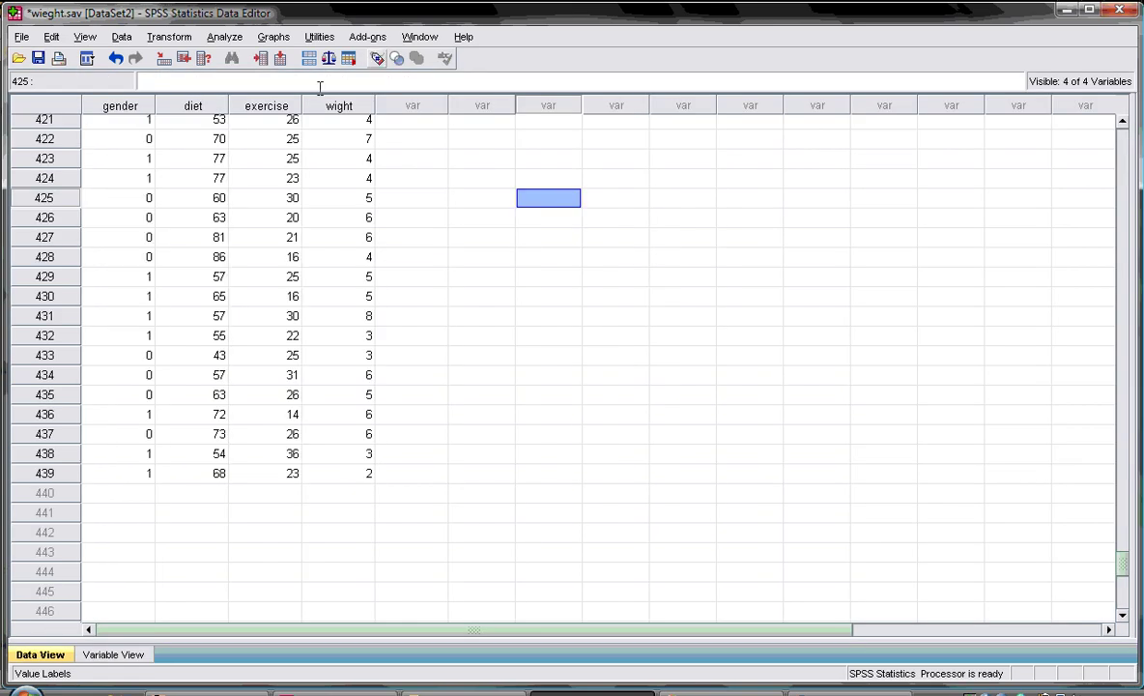
pyautogui.click(372, 63)
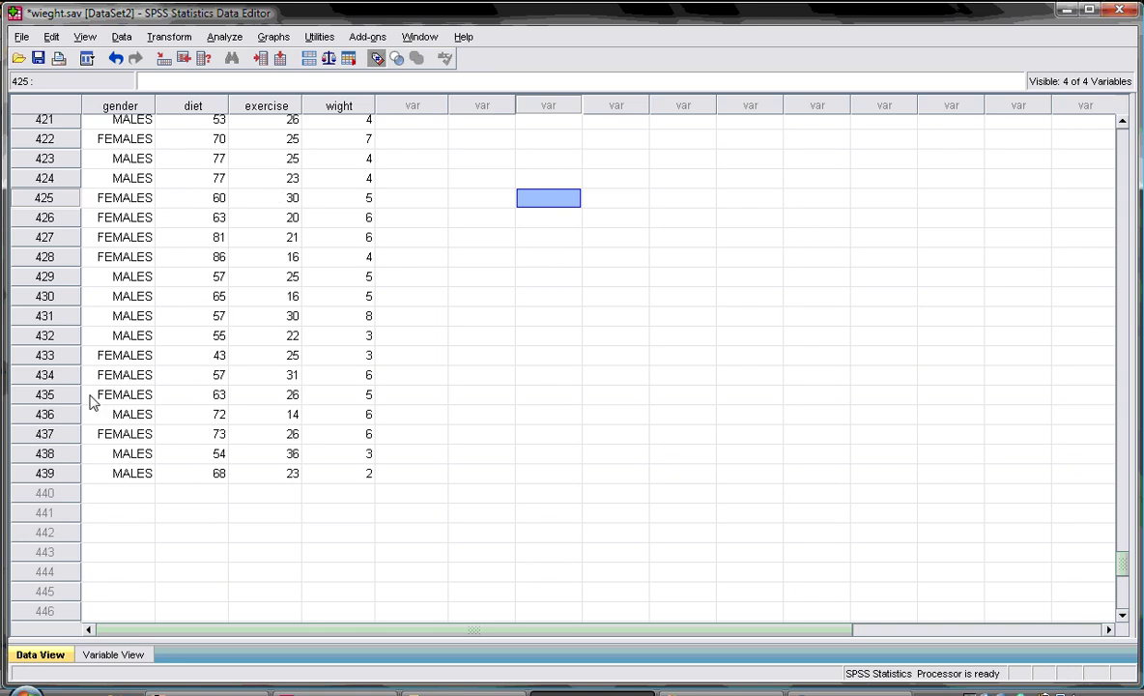
# Open the linear regression setup with wight as dependent and go back to the first block of predictors
pyautogui.click(218, 41)
pyautogui.moveTo(319, 247)
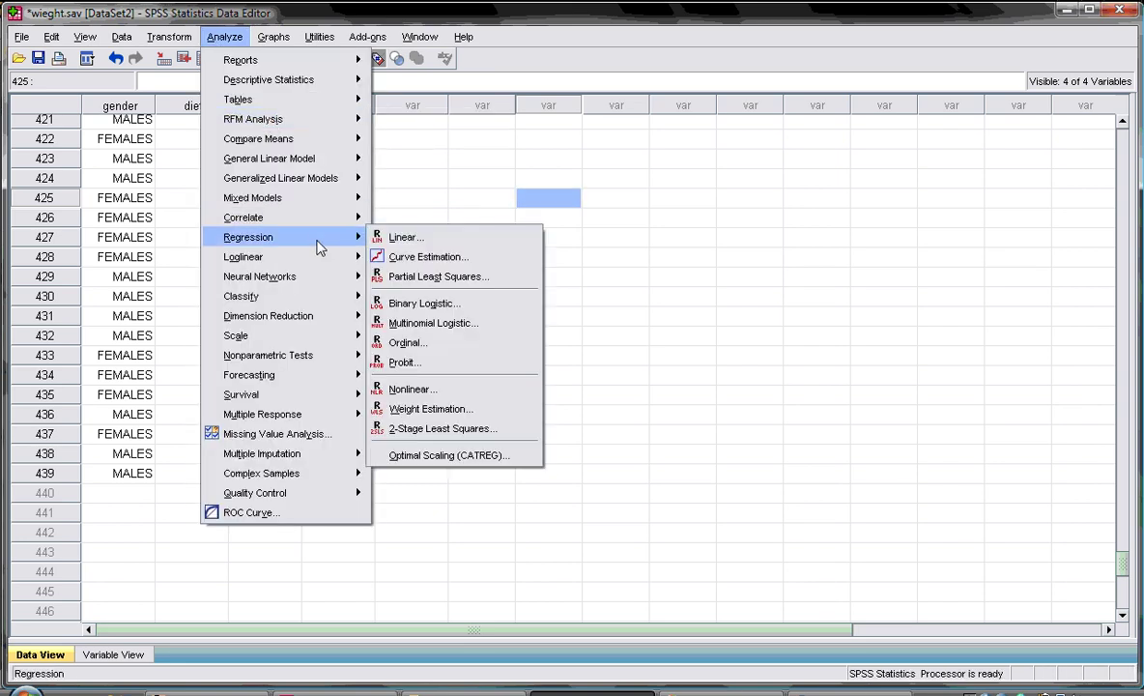
pyautogui.click(410, 242)
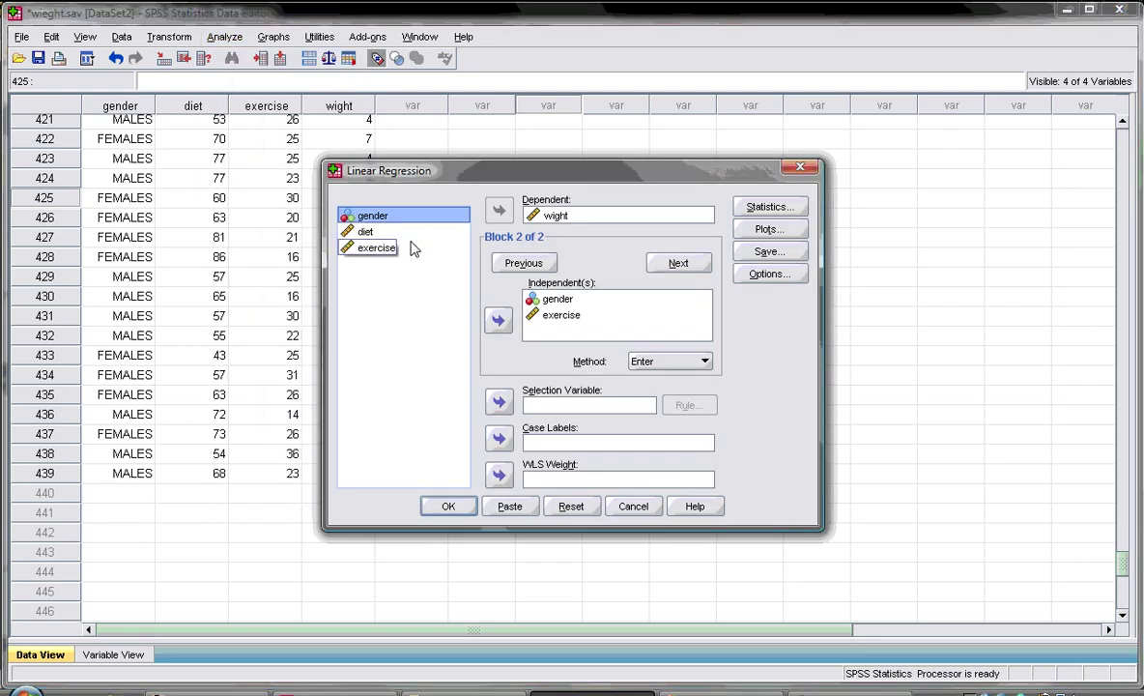
pyautogui.click(530, 315)
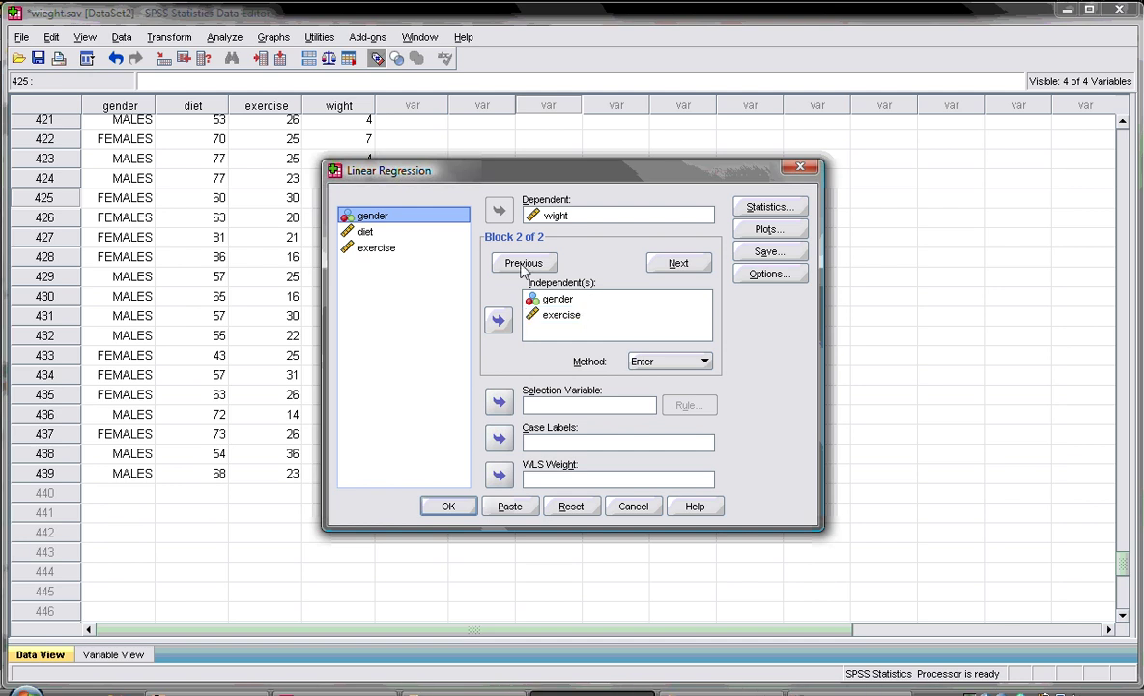
pyautogui.click(523, 265)
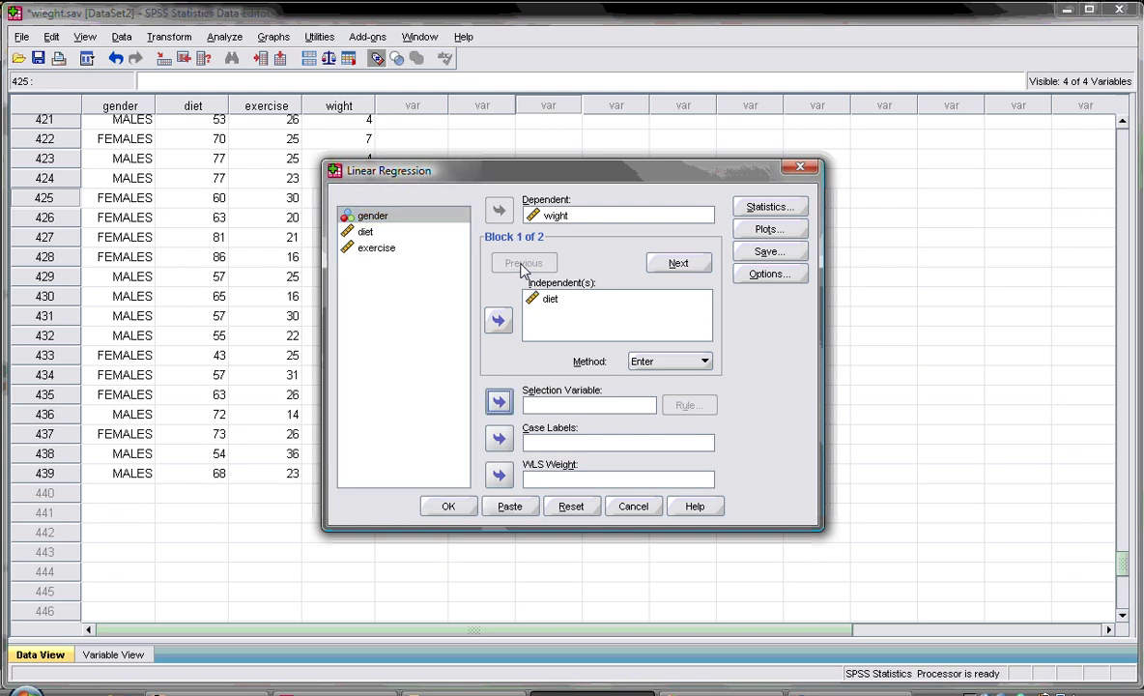
# Review the available entry methods, the dependent variable and the first block's predictor, and return to the second block
pyautogui.click(706, 362)
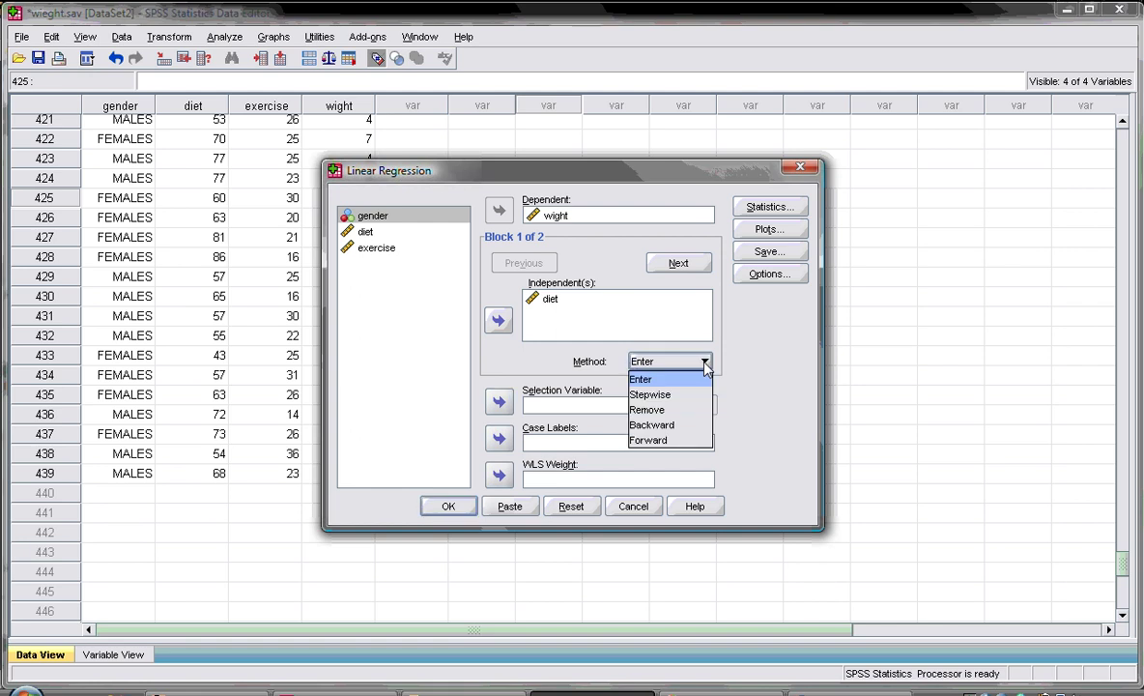
pyautogui.click(707, 364)
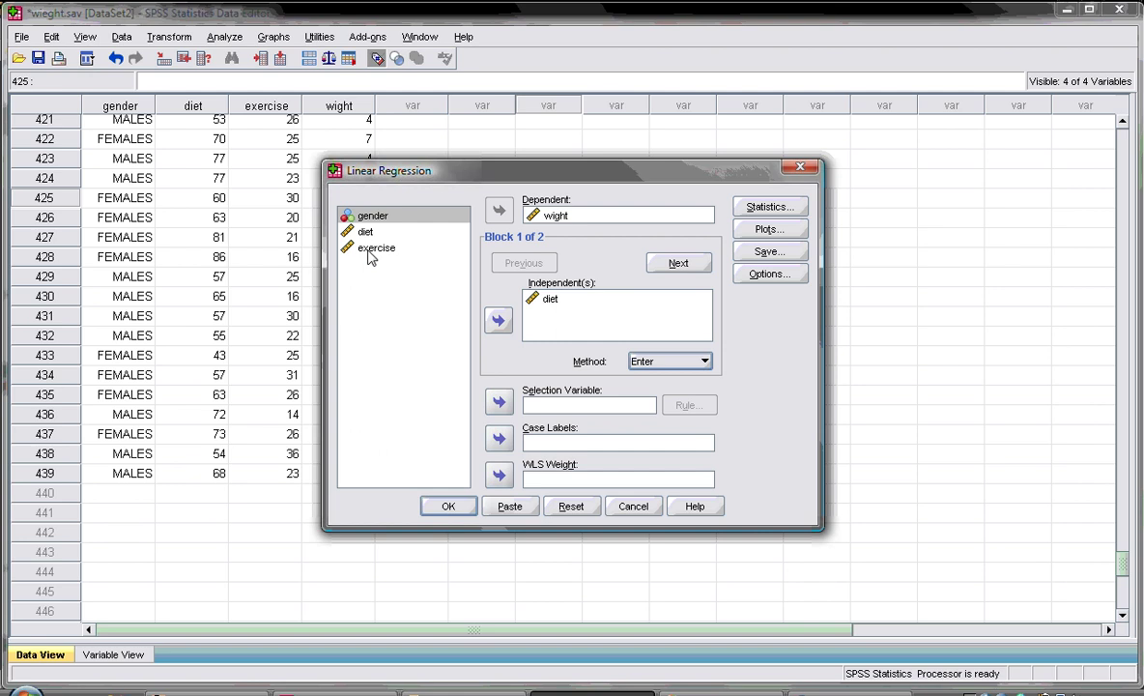
pyautogui.click(545, 221)
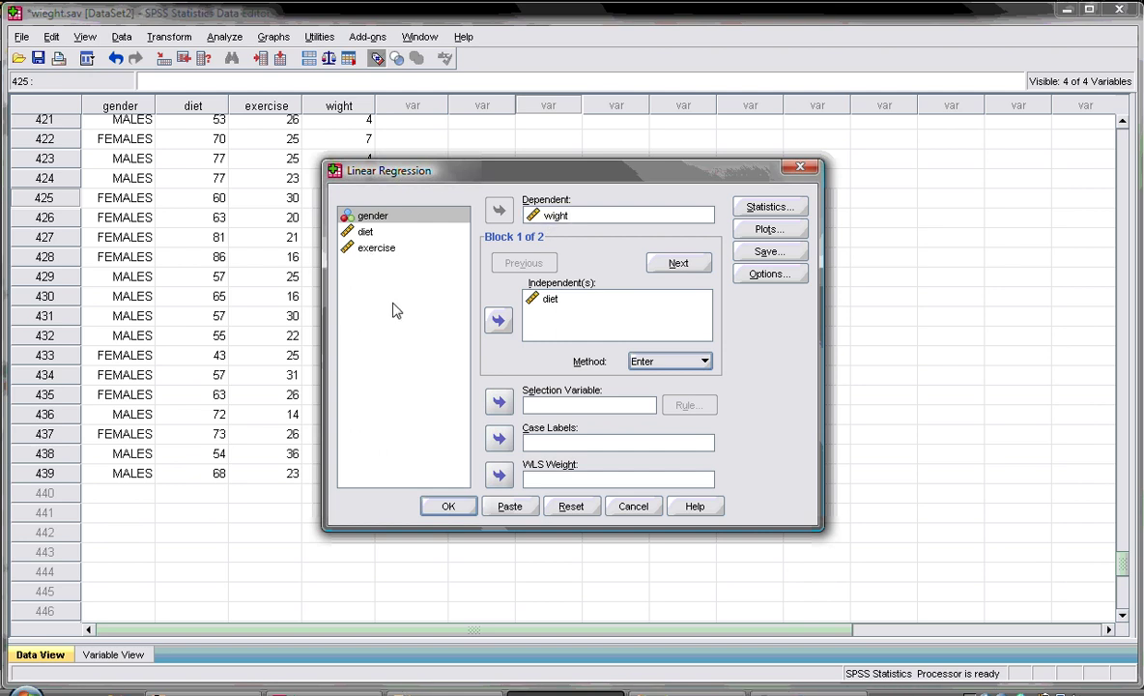
pyautogui.click(406, 224)
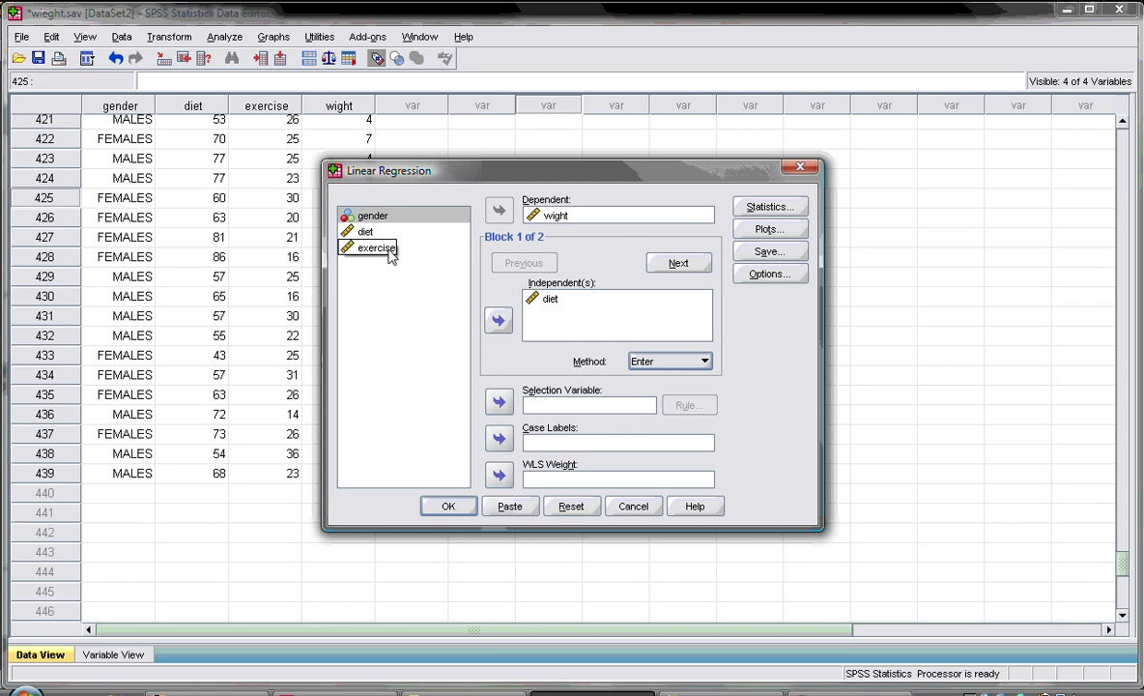
pyautogui.click(563, 329)
pyautogui.click(551, 302)
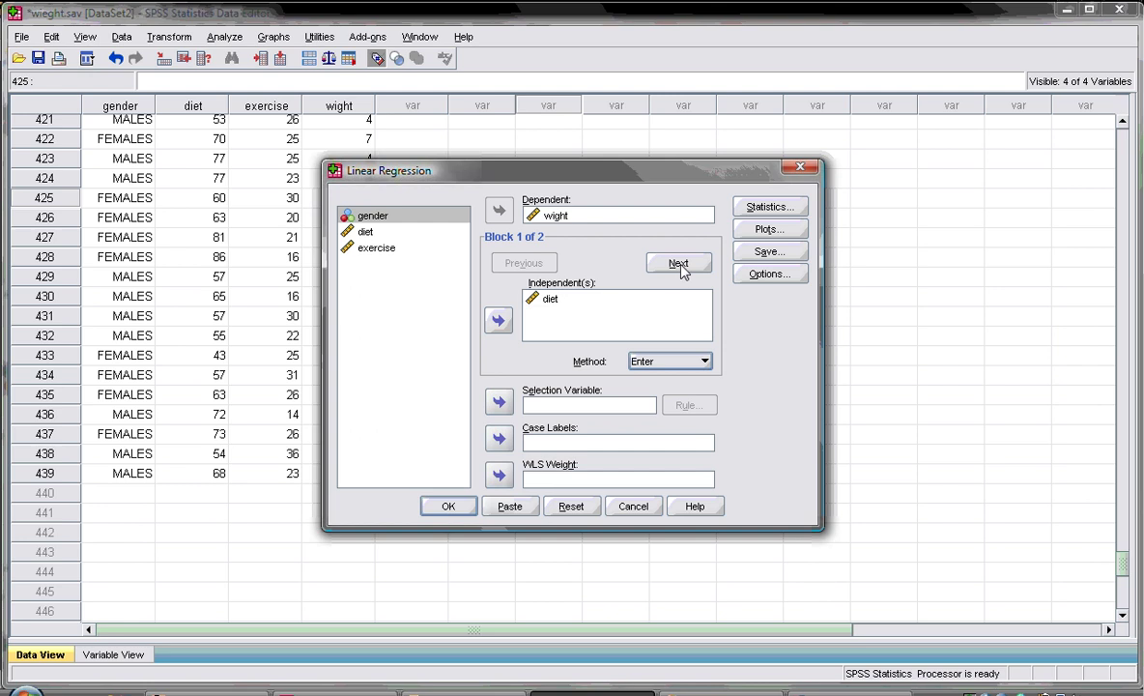
pyautogui.click(679, 265)
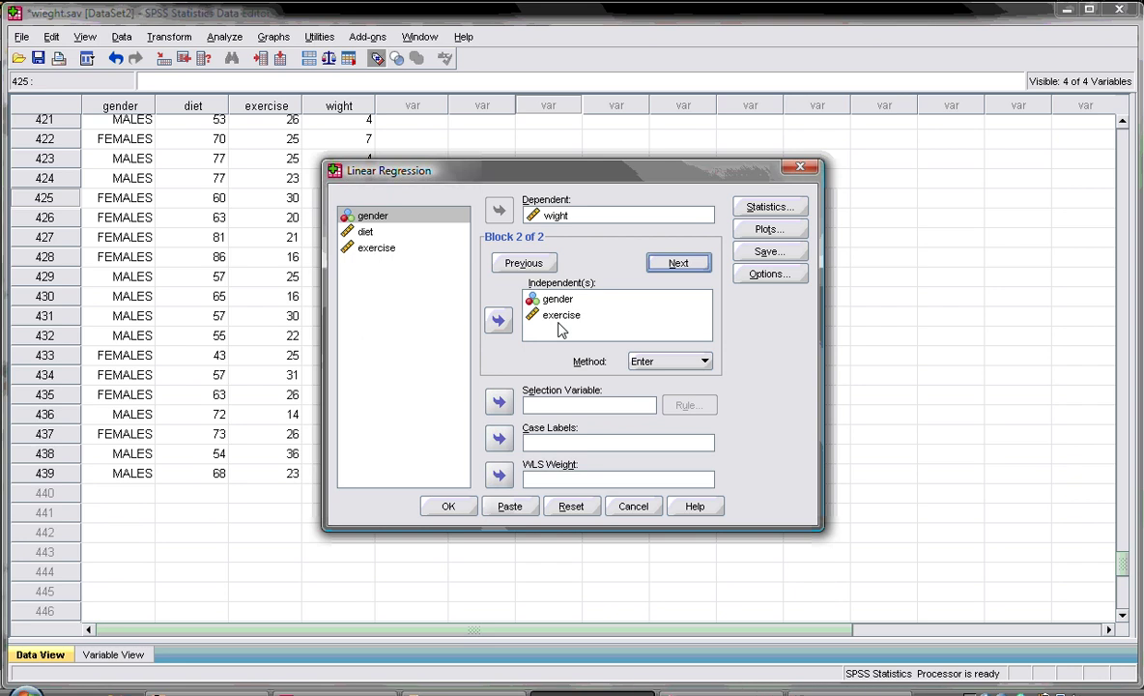
# Review the regression statistics (estimates, model fit, descriptives, collinearity diagnostics) and residual plots (*ZRESID against *ZPRED, histogram, normal probability plot)
pyautogui.click(771, 207)
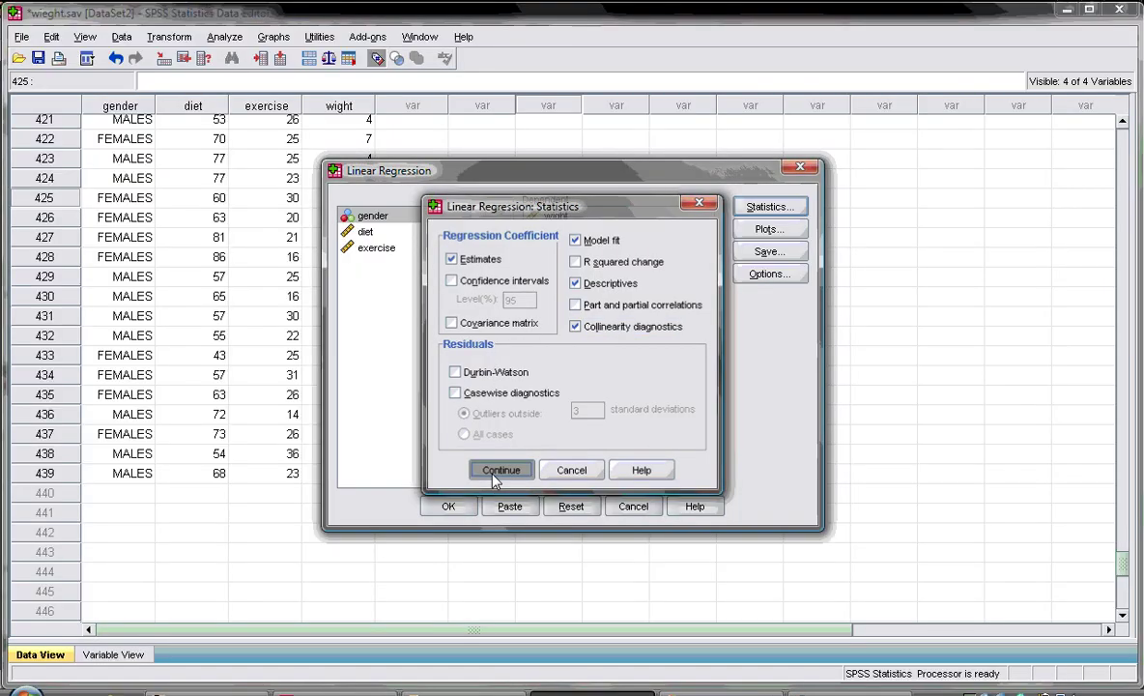
pyautogui.click(495, 471)
pyautogui.click(766, 230)
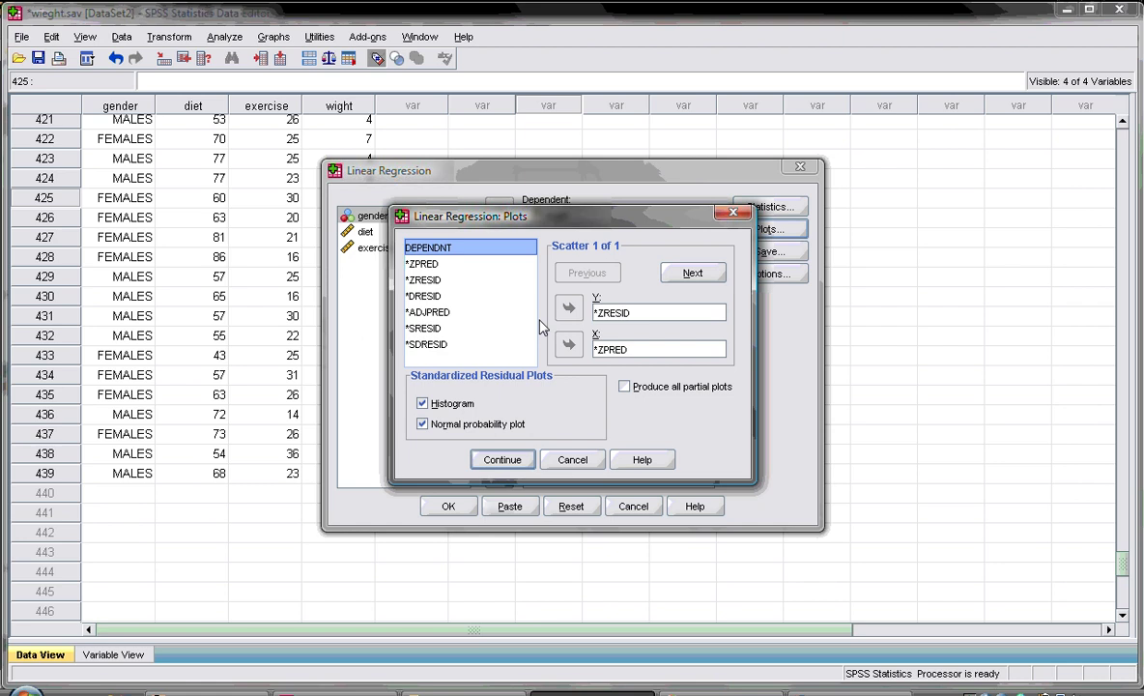
pyautogui.click(502, 460)
# Check the Mahalanobis distance option among the values to save and run the two-block linear regression
pyautogui.click(770, 252)
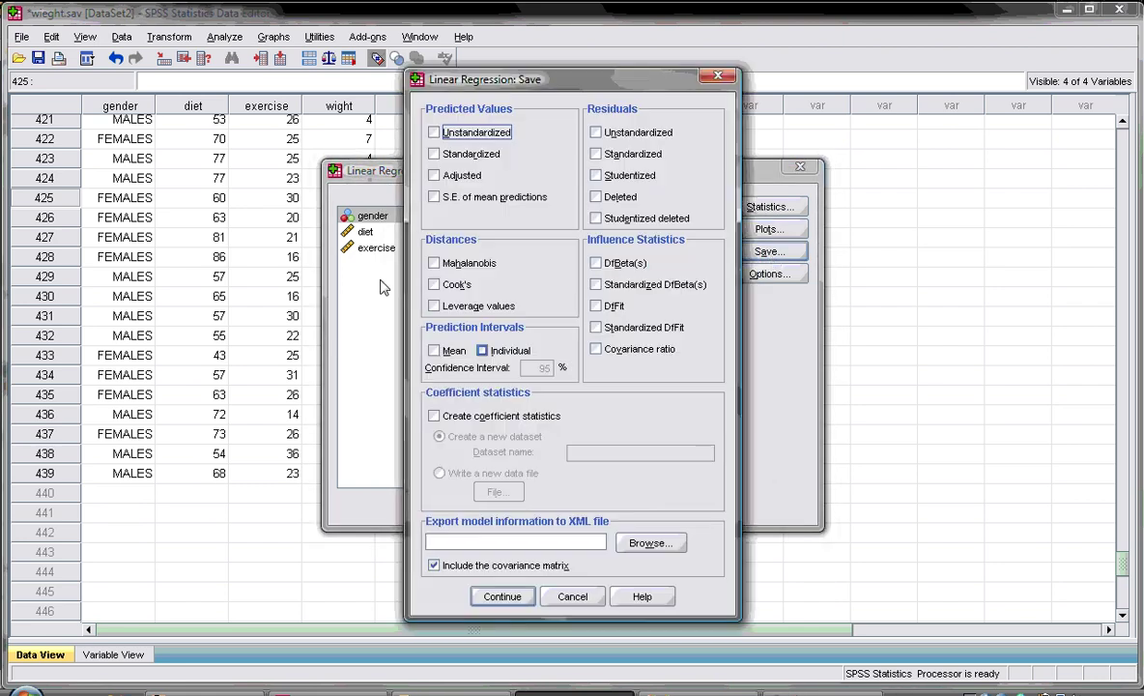
pyautogui.click(434, 264)
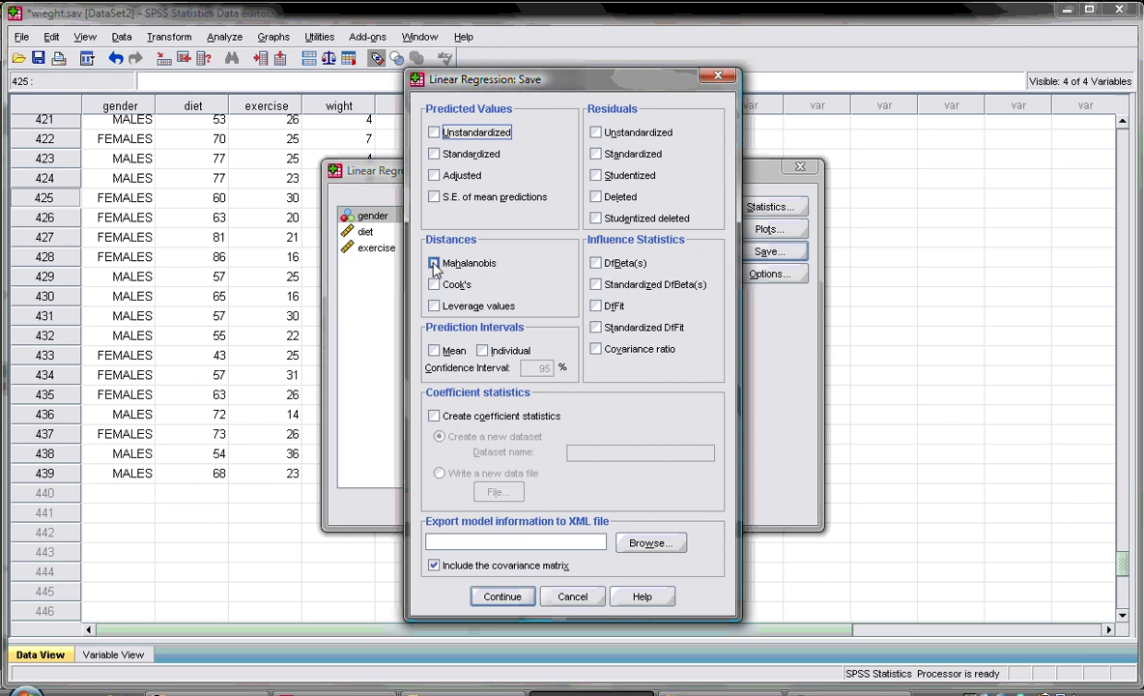
pyautogui.click(502, 597)
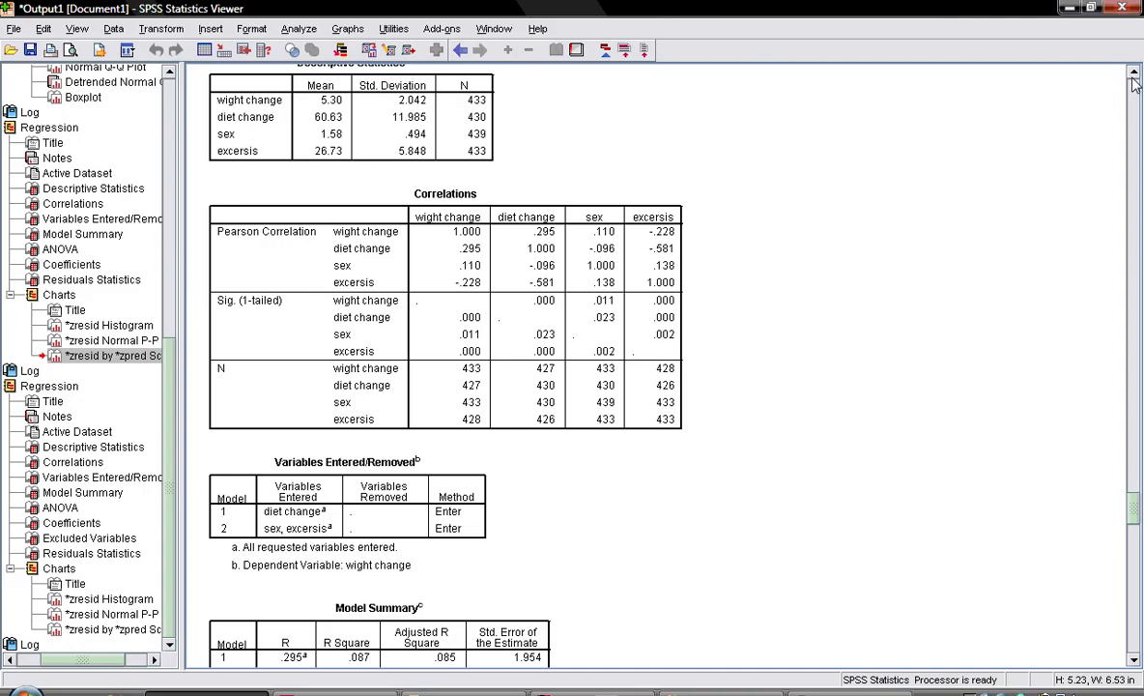
# Examine the descriptive statistics, correlations, variables entered and model summary tables in the regression output
pyautogui.scroll(1, 358, 116)
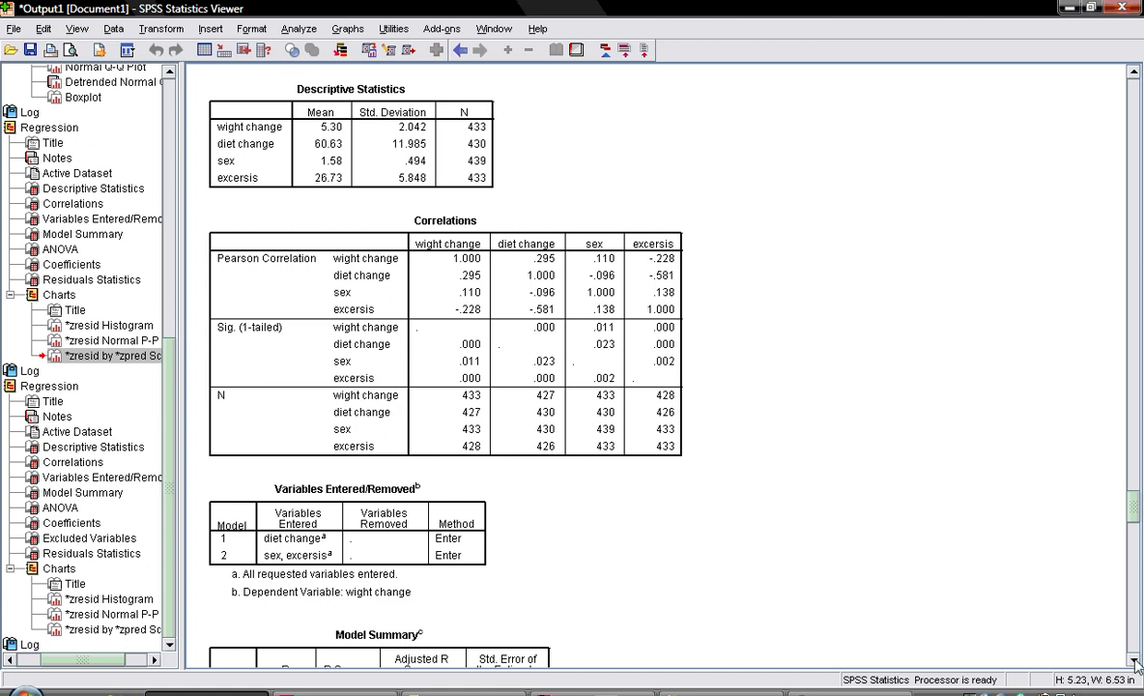
pyautogui.scroll(-3, 1137, 667)
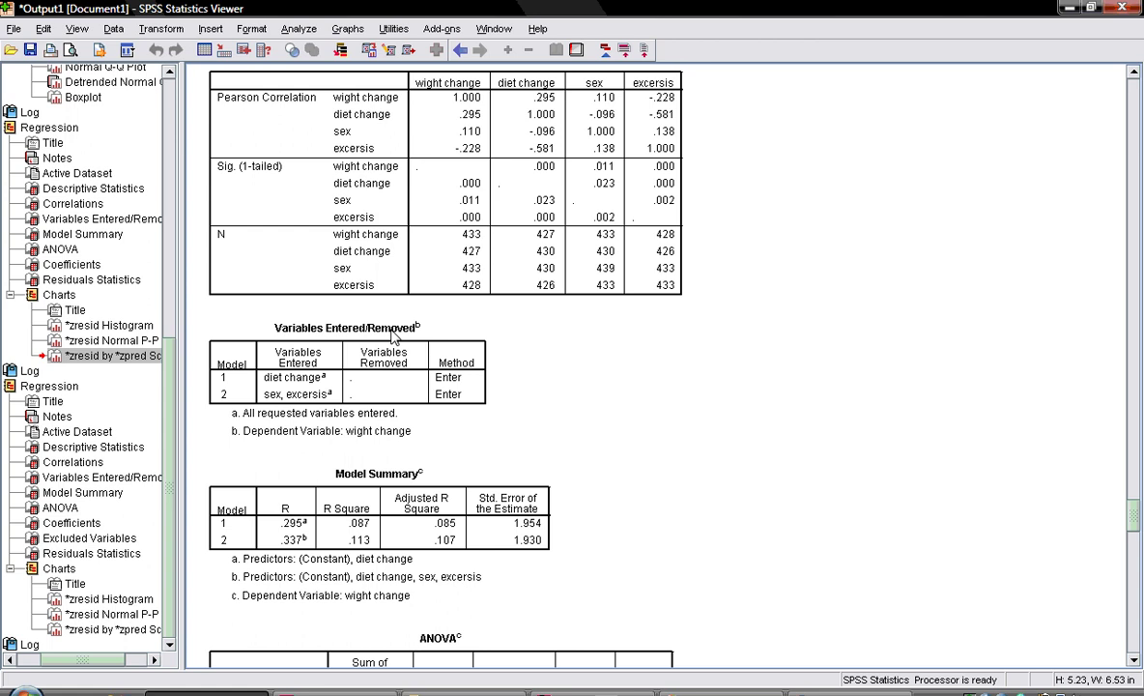